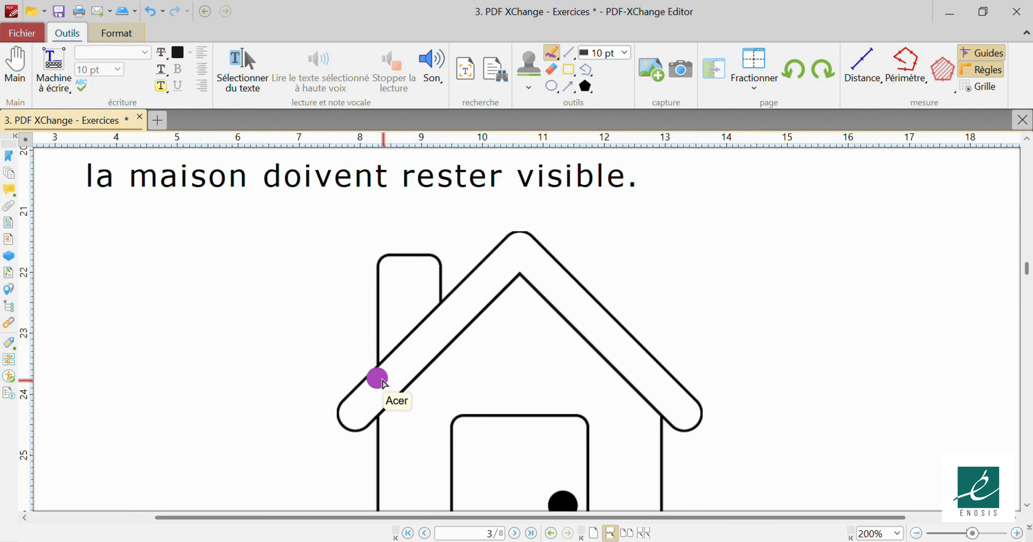
# Paint thick purple pencil strokes along the left and right roof slopes.
pyautogui.moveTo(390, 370)
pyautogui.mouseDown()
pyautogui.moveTo(521, 242)
pyautogui.moveTo(691, 413)
pyautogui.moveTo(518, 257)
pyautogui.moveTo(431, 345)
pyautogui.moveTo(387, 371)
pyautogui.moveTo(361, 415)
pyautogui.moveTo(451, 331)
pyautogui.mouseUp()
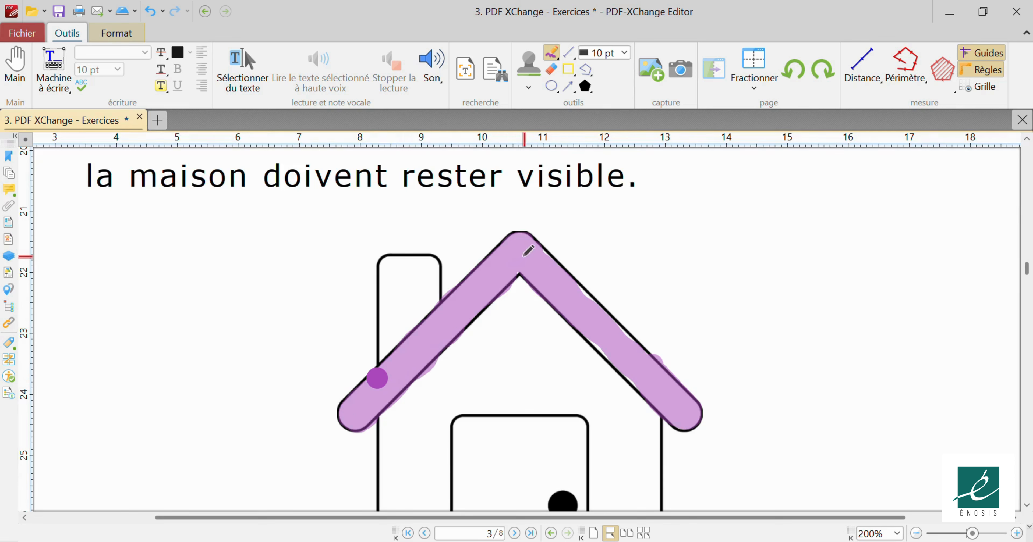
pyautogui.moveTo(538, 255)
pyautogui.mouseDown()
pyautogui.moveTo(637, 347)
pyautogui.moveTo(651, 375)
pyautogui.moveTo(613, 356)
pyautogui.moveTo(596, 330)
pyautogui.mouseUp()
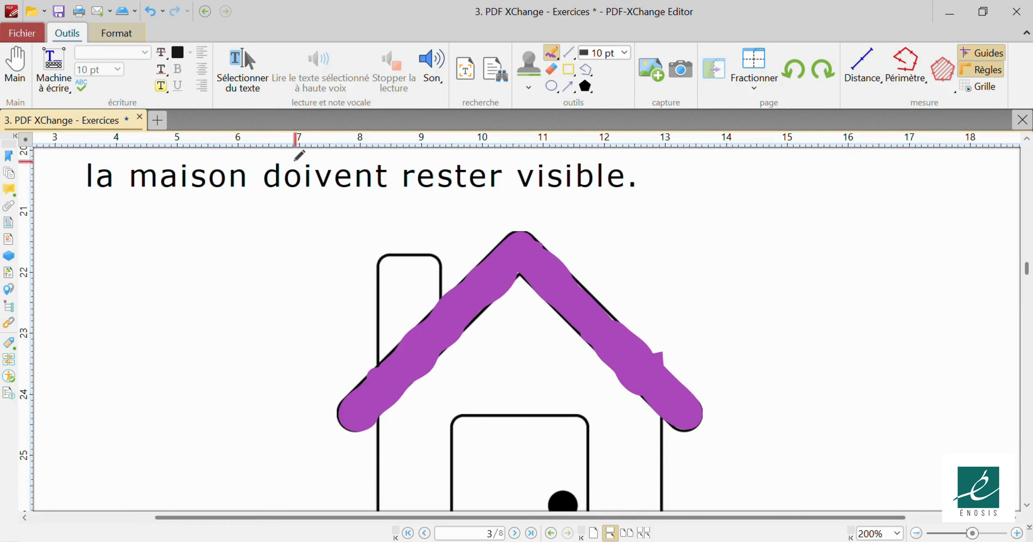
# Pan up to reread the colouring instructions, return to the house, and select the purple roof stroke.
pyautogui.click(15, 66)
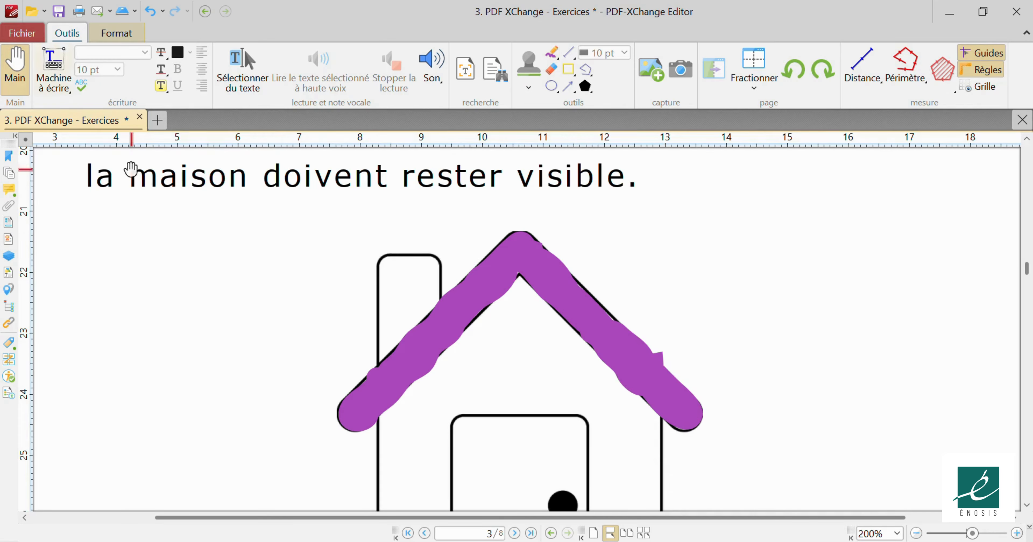
pyautogui.moveTo(297, 245); pyautogui.dragTo(292, 338)
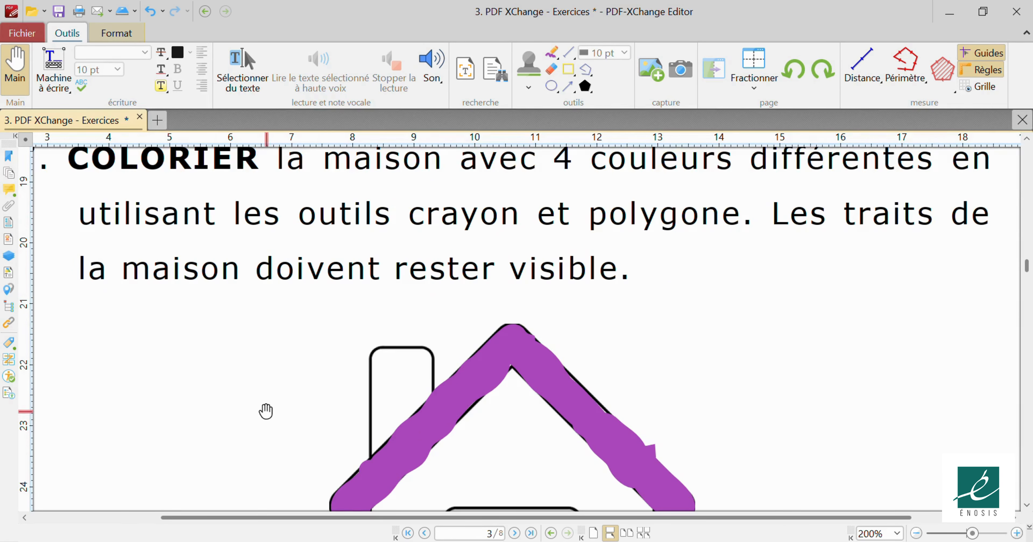
pyautogui.moveTo(265, 411); pyautogui.dragTo(272, 293)
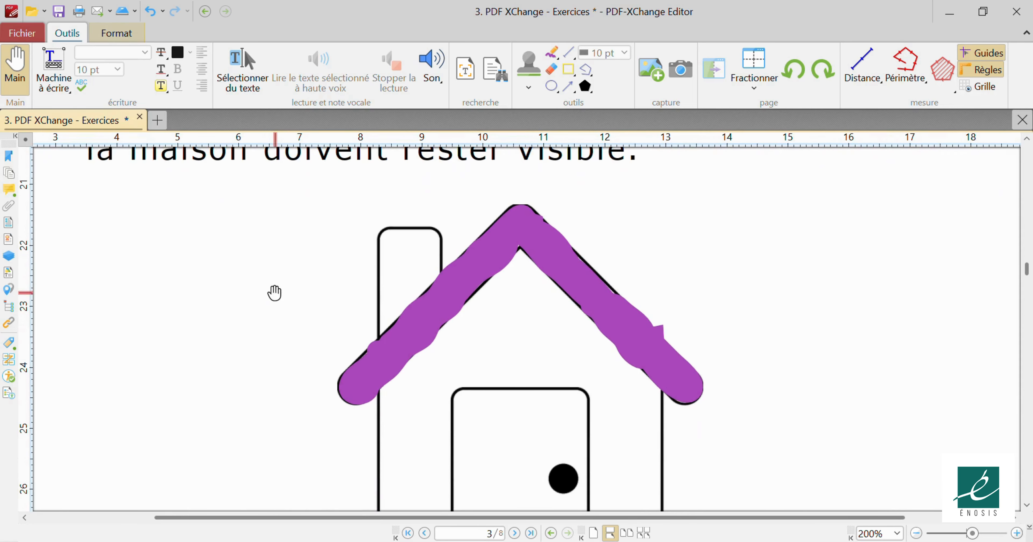
pyautogui.click(470, 277)
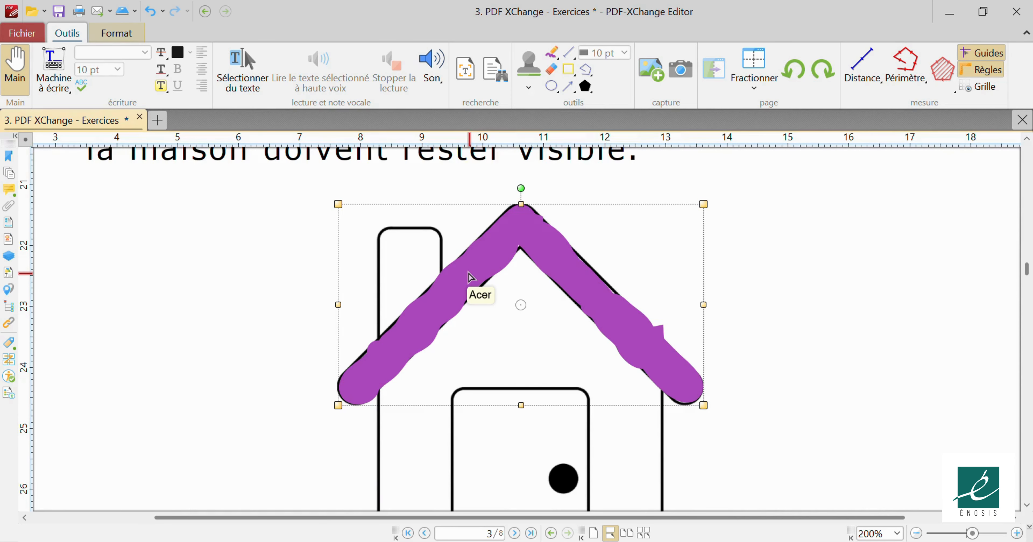
# Set the purple roof stroke's opacity to 60% in its Propriétés.
pyautogui.rightClick(465, 279)
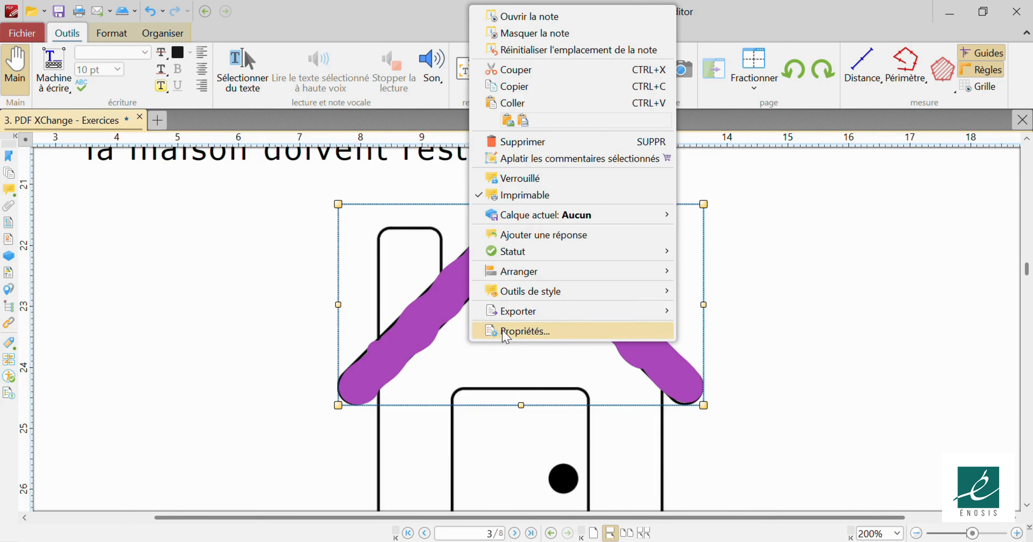
pyautogui.click(517, 335)
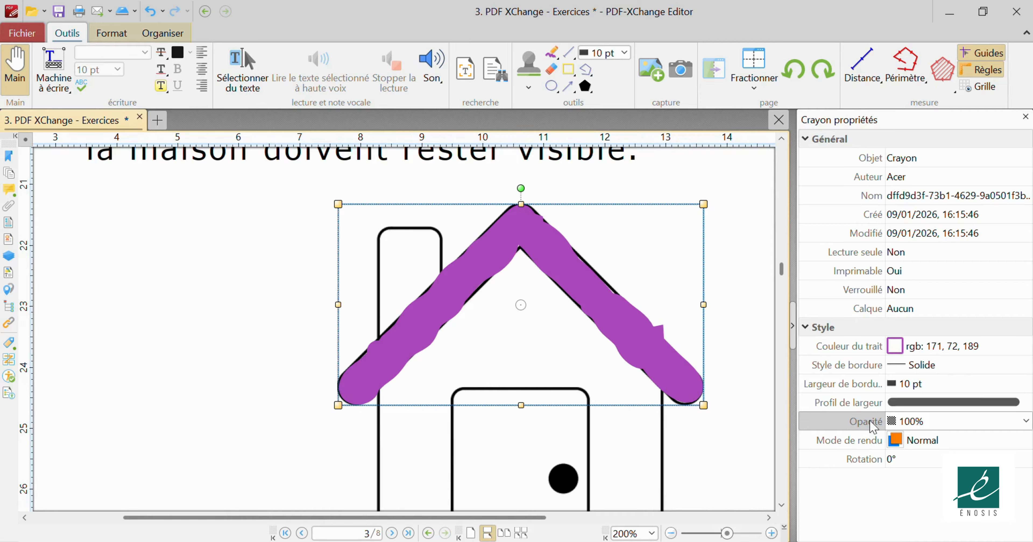
pyautogui.click(1025, 420)
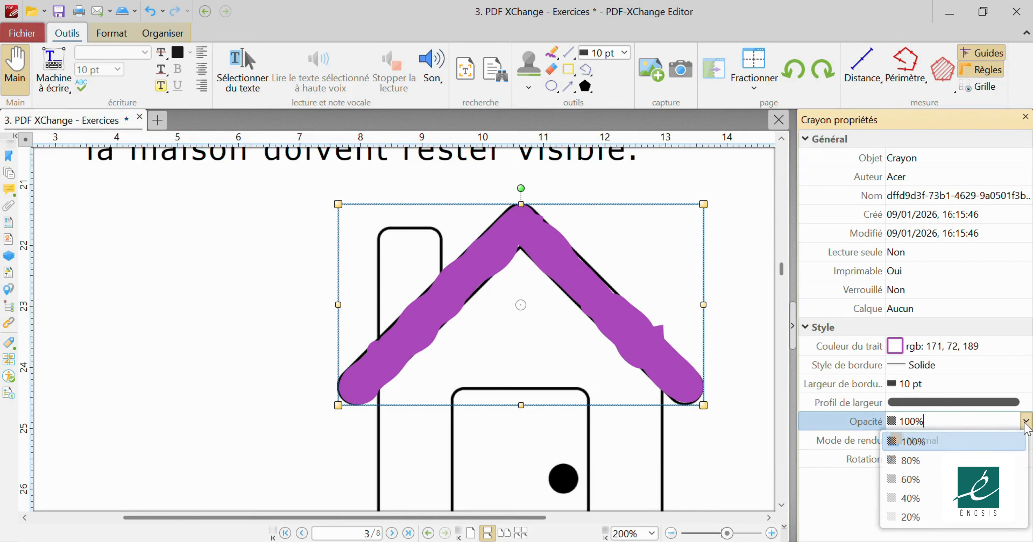
pyautogui.click(911, 479)
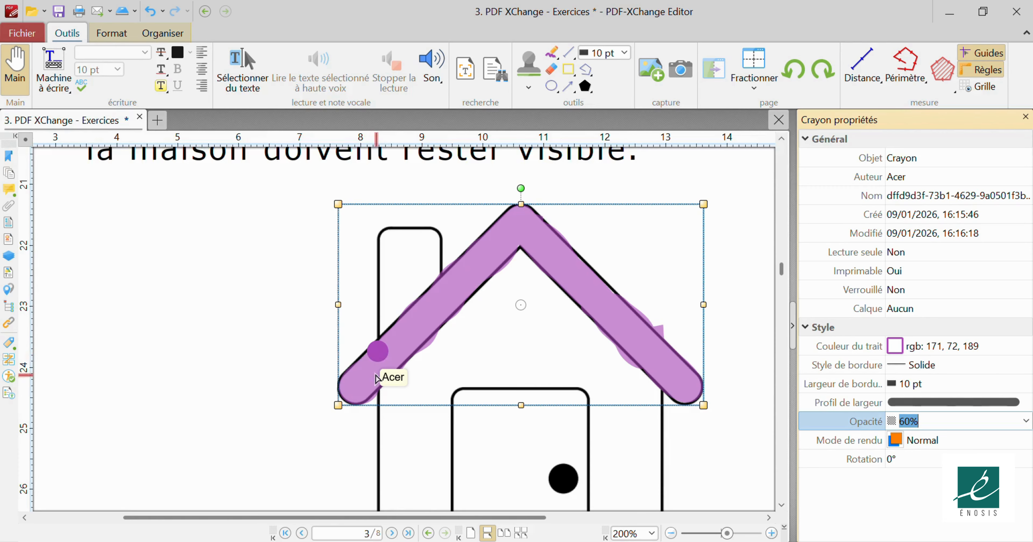
pyautogui.click(379, 356)
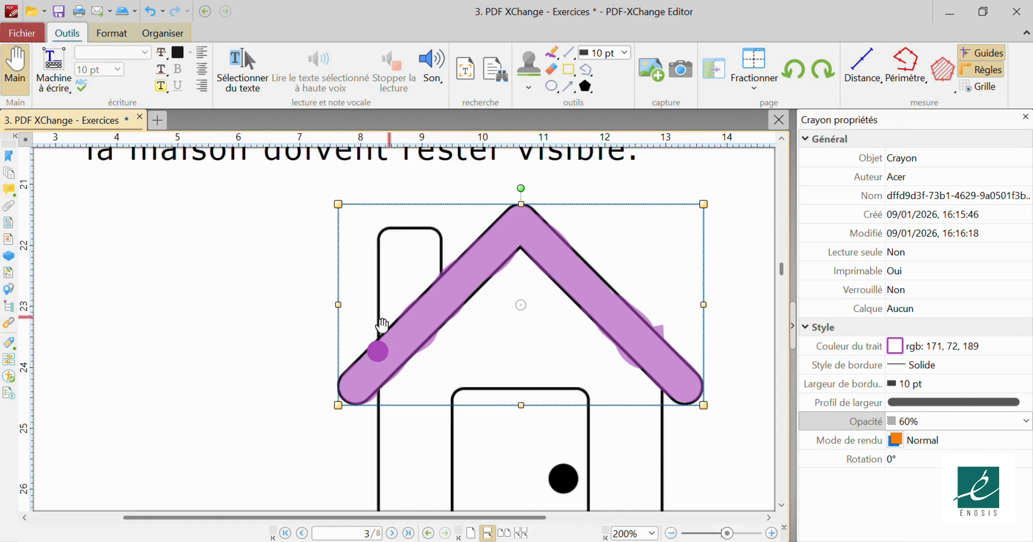
# Move the roof stroke aside and delete the stray purple dot at the roof's left end.
pyautogui.moveTo(418, 214)
pyautogui.mouseDown()
pyautogui.moveTo(388, 220)
pyautogui.moveTo(392, 191)
pyautogui.mouseUp()
pyautogui.click(447, 274)
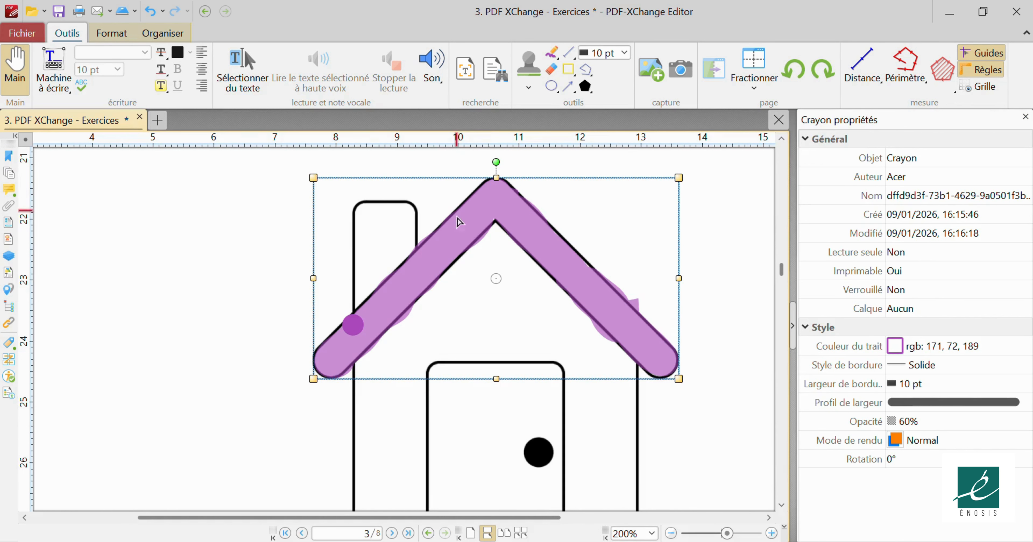
pyautogui.moveTo(492, 277)
pyautogui.mouseDown()
pyautogui.moveTo(411, 249)
pyautogui.moveTo(370, 212)
pyautogui.mouseUp()
pyautogui.click(353, 325)
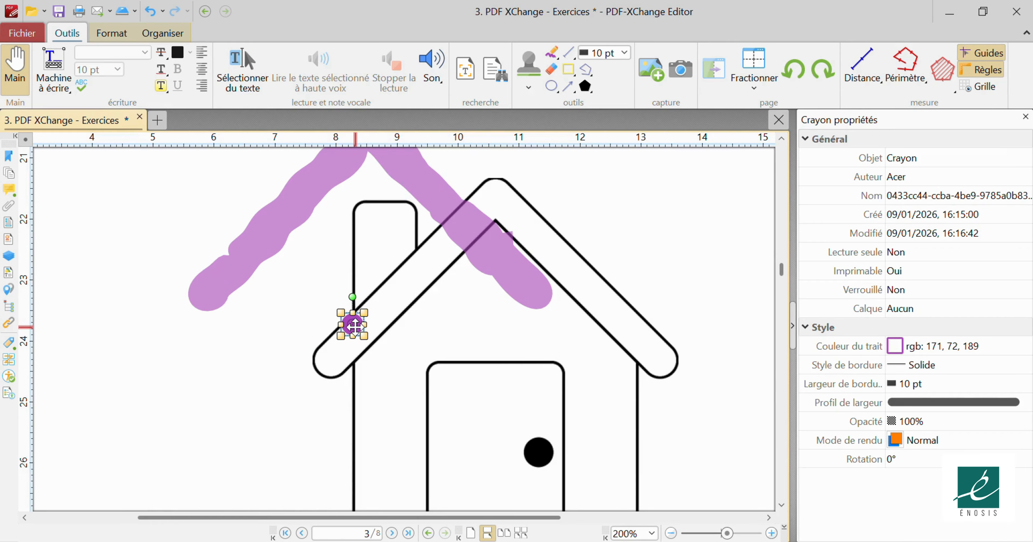
pyautogui.rightClick(356, 342)
pyautogui.click(413, 142)
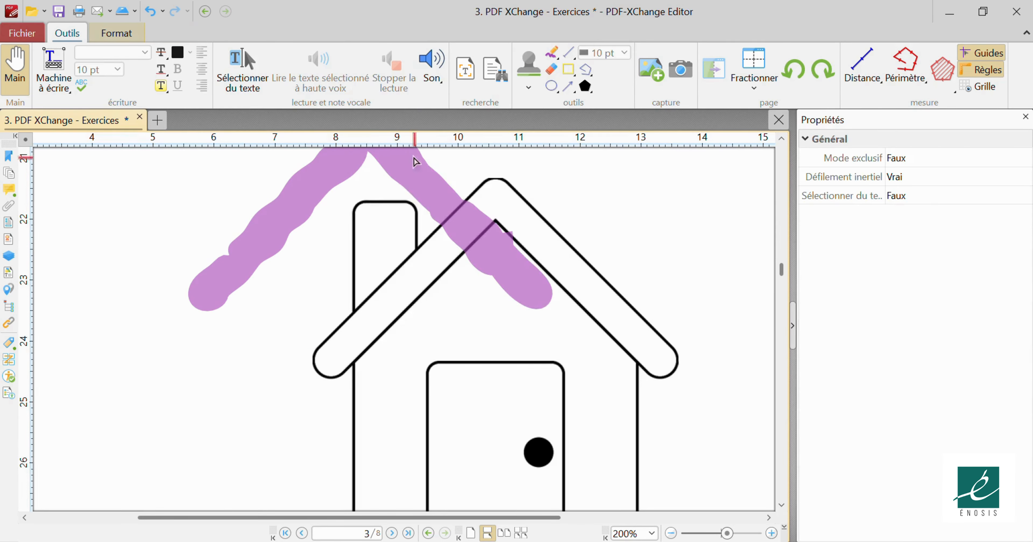
# Put the translucent purple stroke back over both roof slopes and deselect it.
pyautogui.click(415, 182)
pyautogui.moveTo(415, 182); pyautogui.dragTo(549, 248)
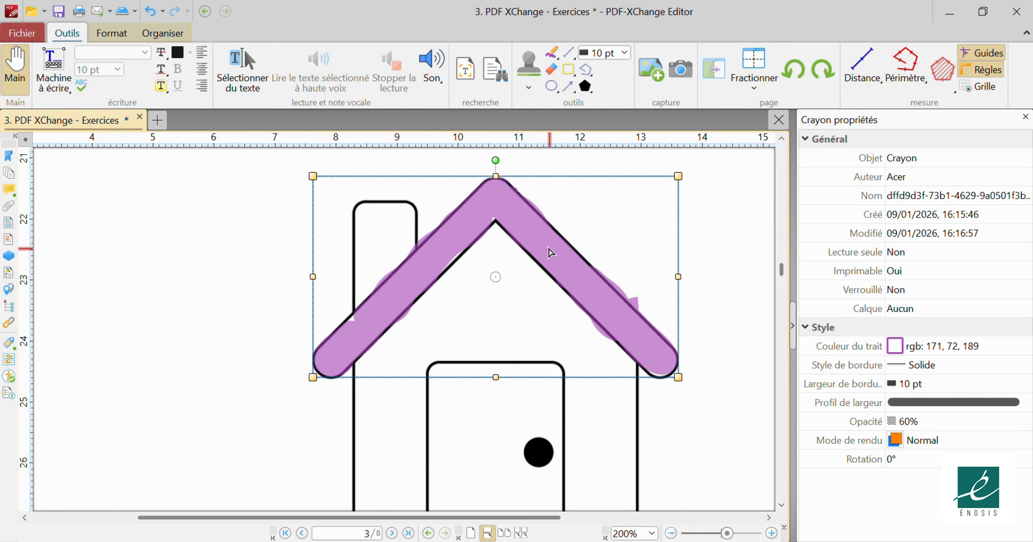
pyautogui.click(729, 285)
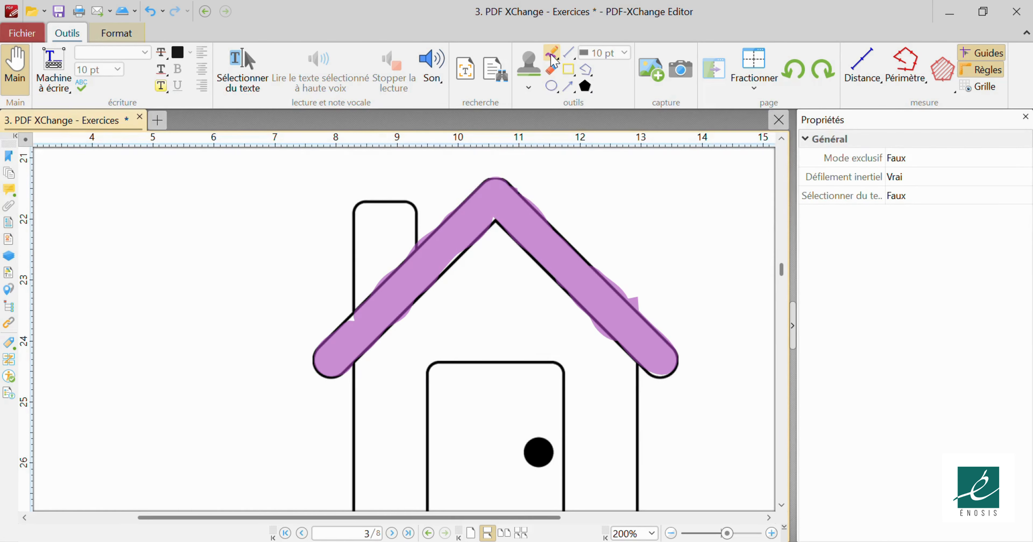
# Switch the pencil to Bleu at 8 pt width and fill the chimney solid blue.
pyautogui.click(555, 60)
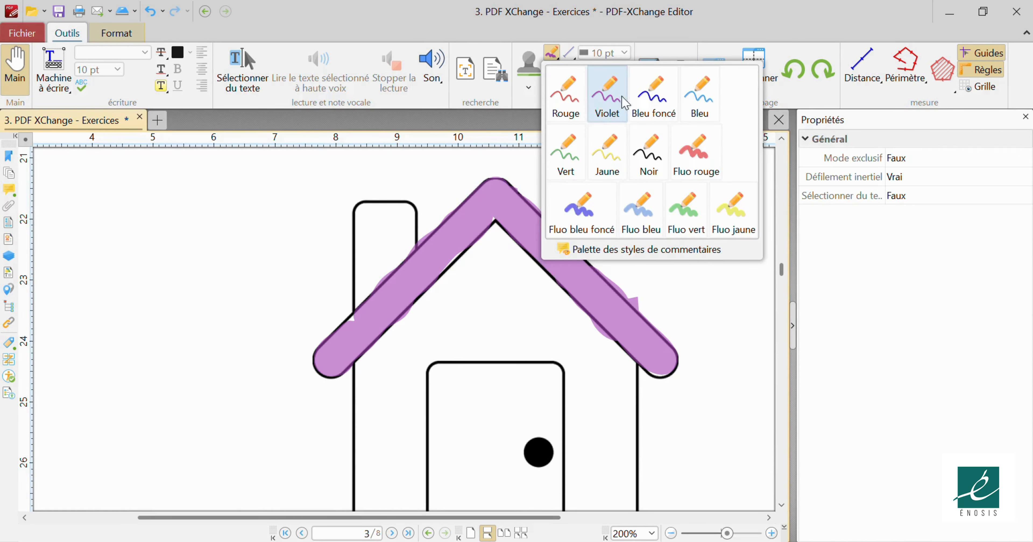
pyautogui.click(662, 98)
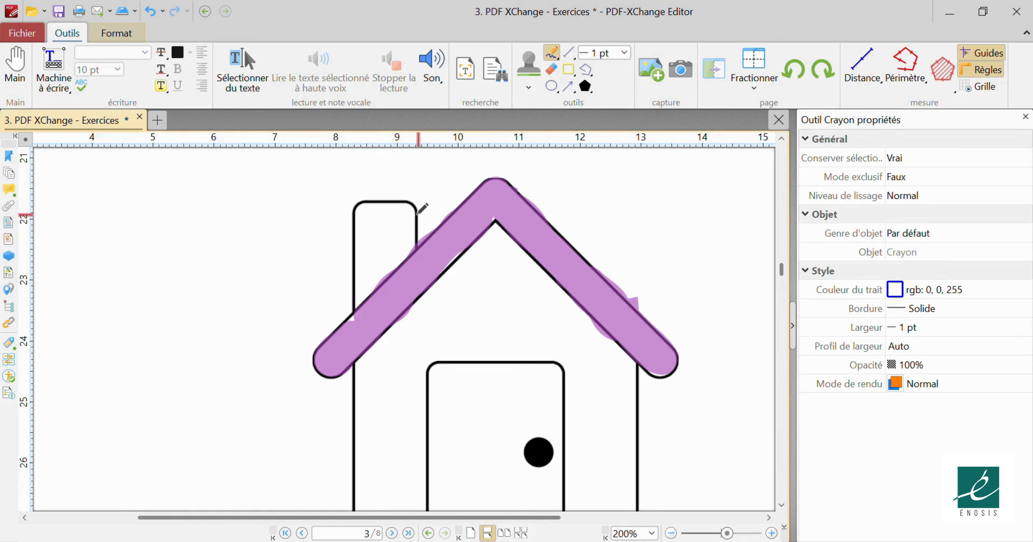
pyautogui.click(625, 55)
pyautogui.click(610, 202)
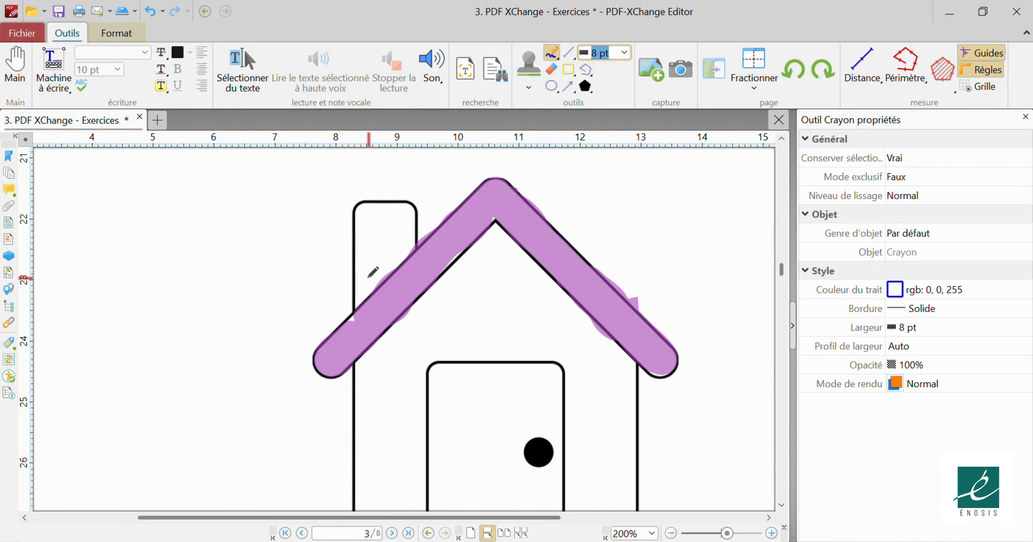
pyautogui.moveTo(365, 286)
pyautogui.mouseDown()
pyautogui.moveTo(365, 216)
pyautogui.moveTo(397, 204)
pyautogui.moveTo(410, 236)
pyautogui.moveTo(365, 287)
pyautogui.moveTo(388, 216)
pyautogui.moveTo(397, 236)
pyautogui.moveTo(391, 247)
pyautogui.moveTo(386, 225)
pyautogui.mouseUp()
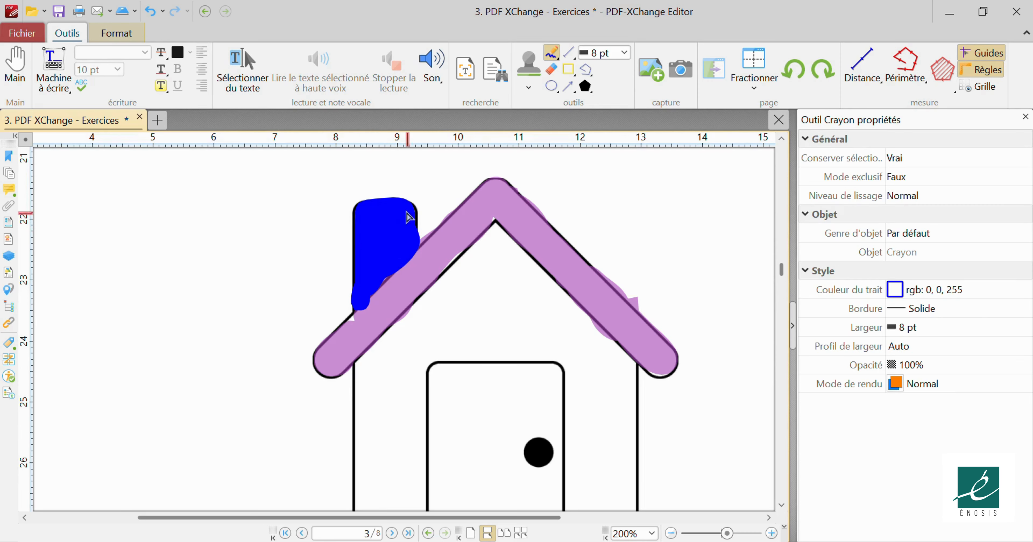
# Set the blue chimney stroke's opacity to 60% in its Propriétés.
pyautogui.click(393, 235)
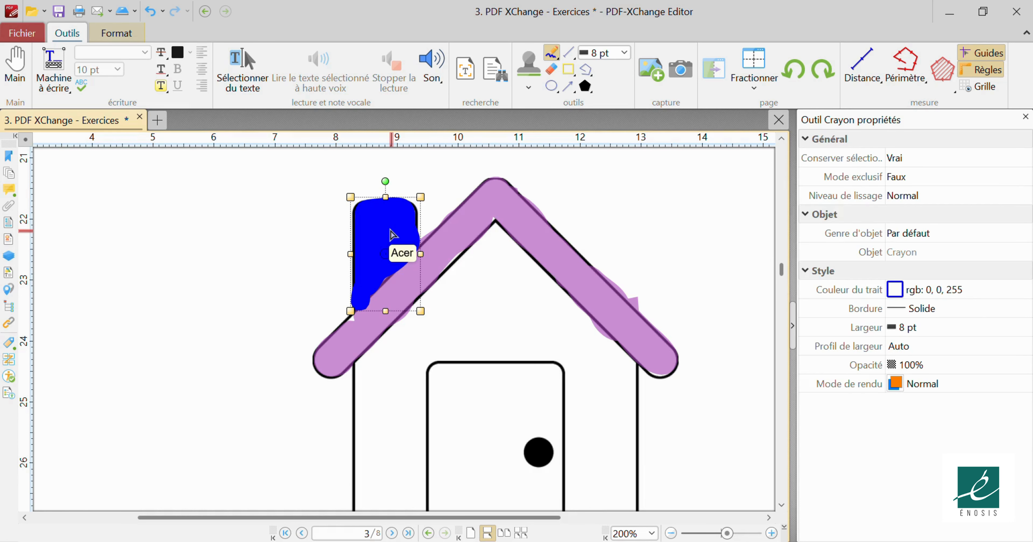
pyautogui.rightClick(393, 235)
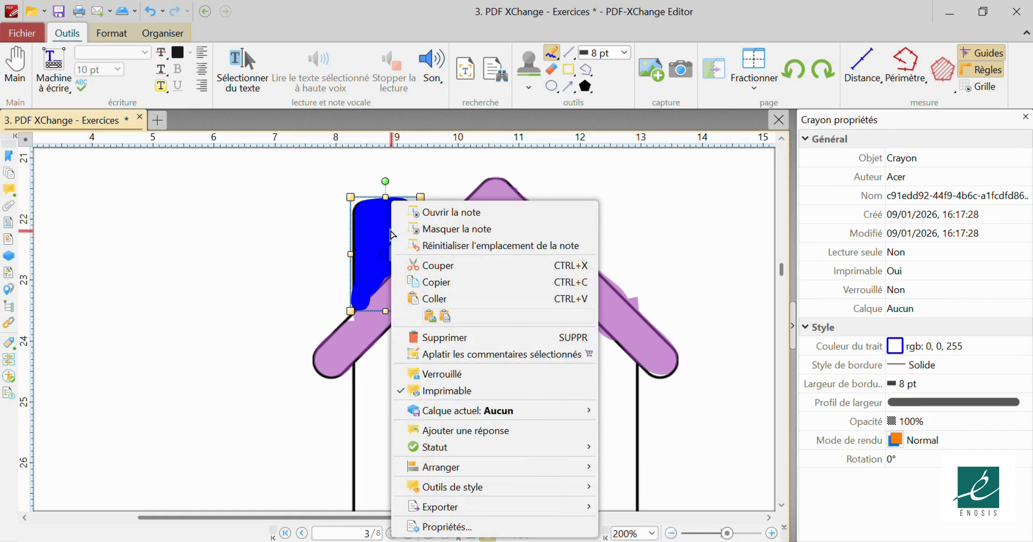
pyautogui.click(438, 527)
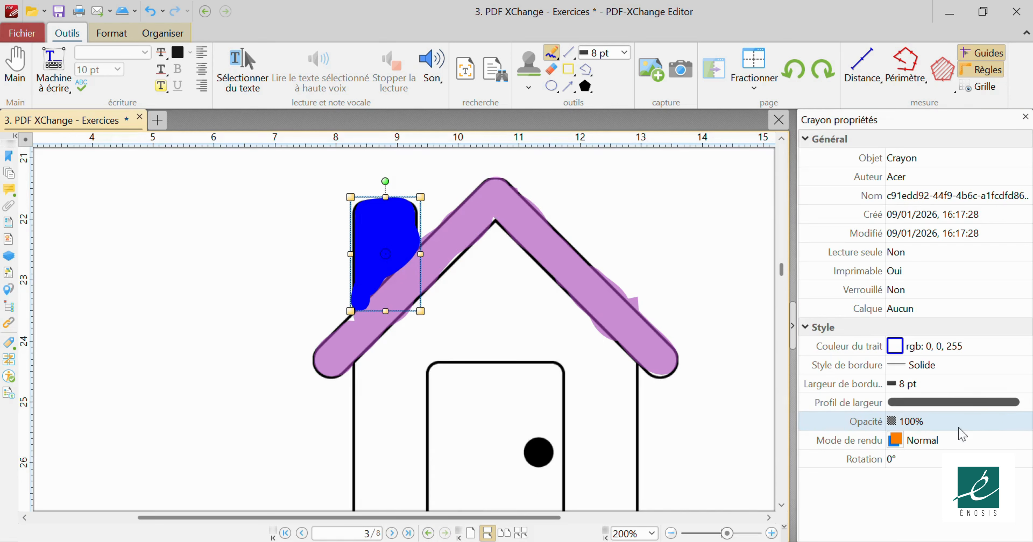
pyautogui.click(941, 425)
pyautogui.click(1026, 423)
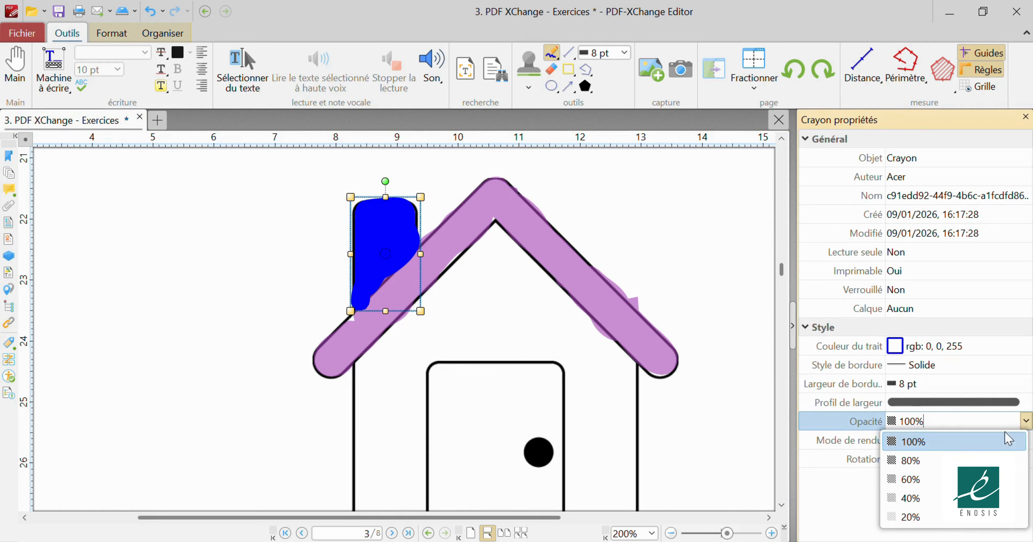
pyautogui.click(910, 480)
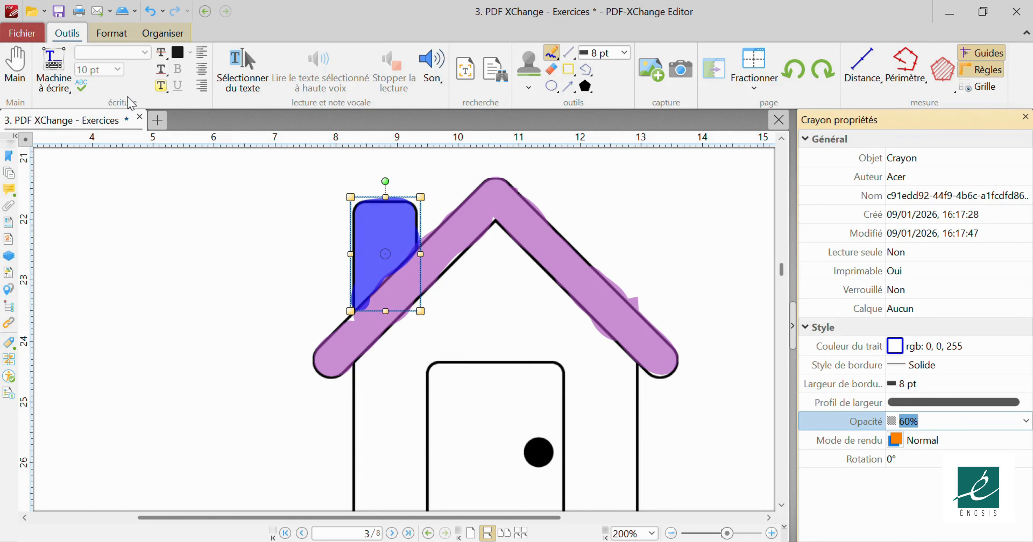
# Pan down to show the whole door and house bottom, then pick the Polygone tool.
pyautogui.click(15, 68)
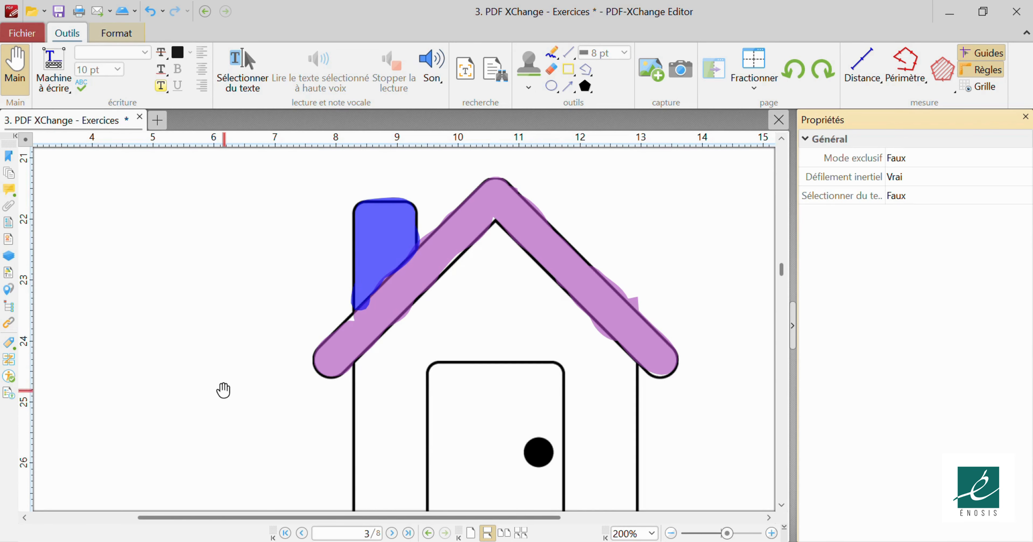
pyautogui.moveTo(276, 445); pyautogui.dragTo(229, 412)
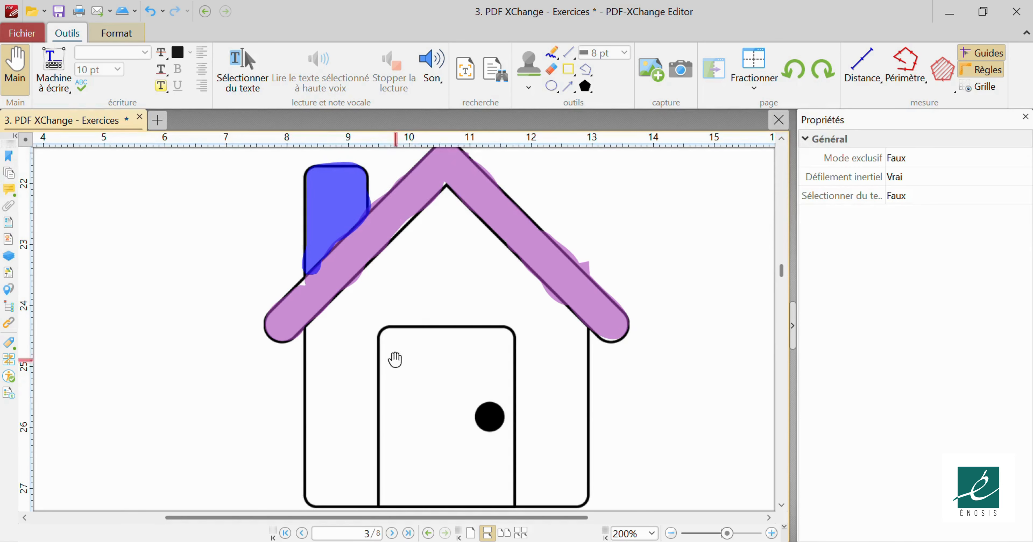
pyautogui.click(586, 86)
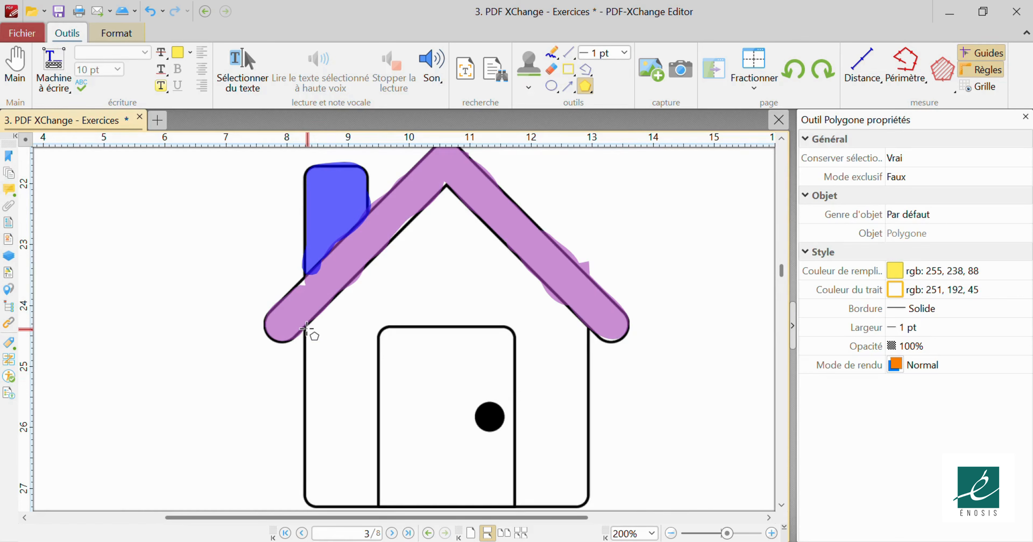
# Draw a yellow polygon from the roof corners and apex down around the door, finishing with Terminer.
pyautogui.click(307, 329)
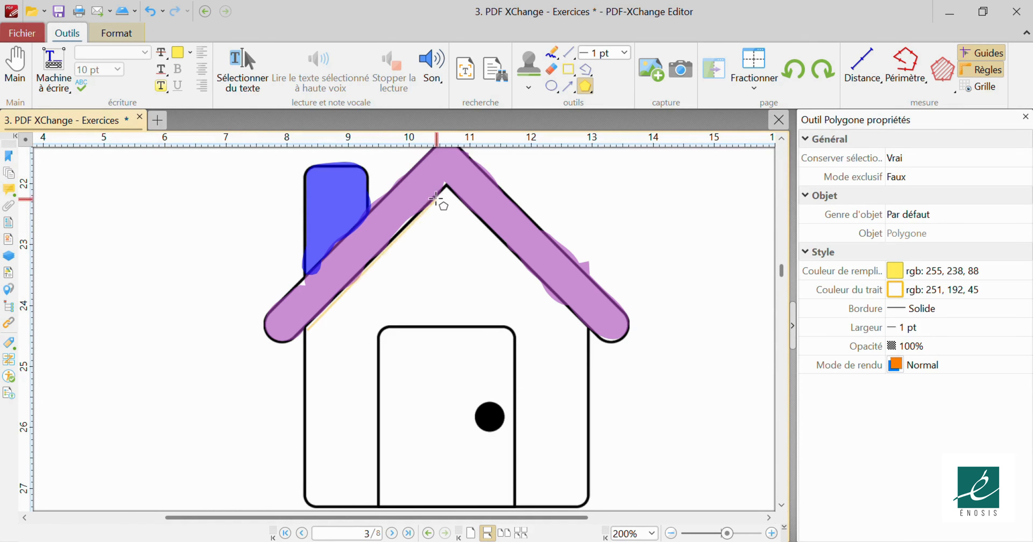
pyautogui.click(446, 187)
pyautogui.click(589, 329)
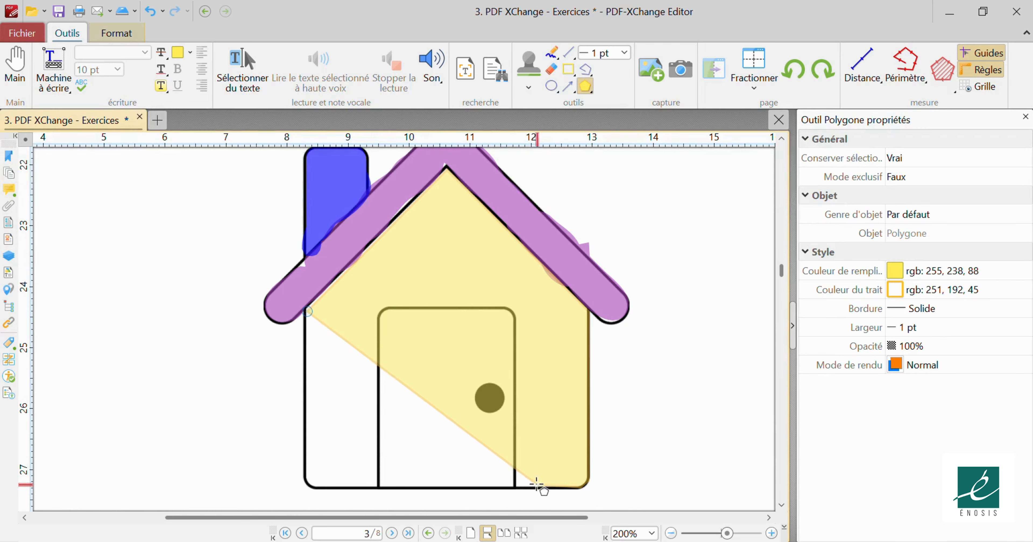
pyautogui.click(516, 487)
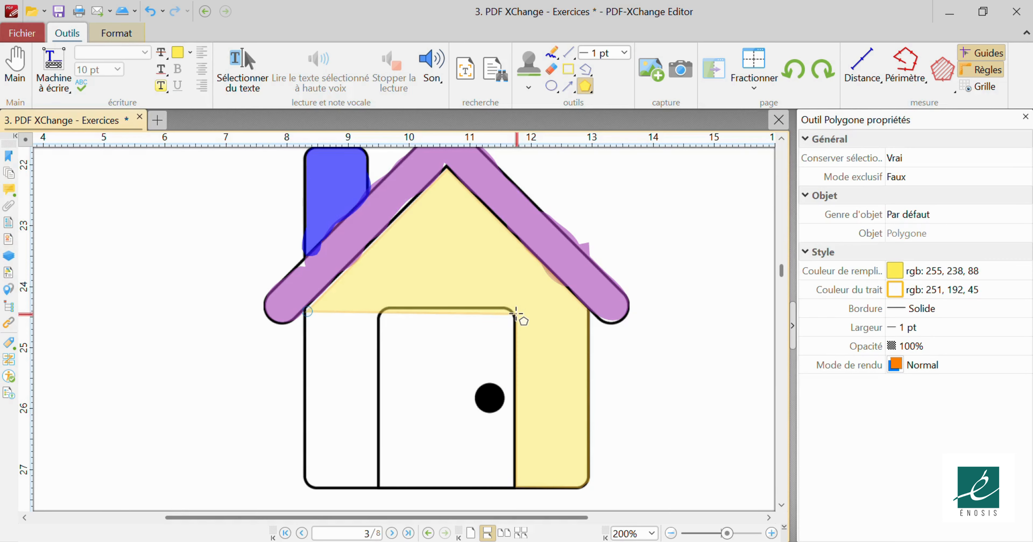
pyautogui.click(508, 307)
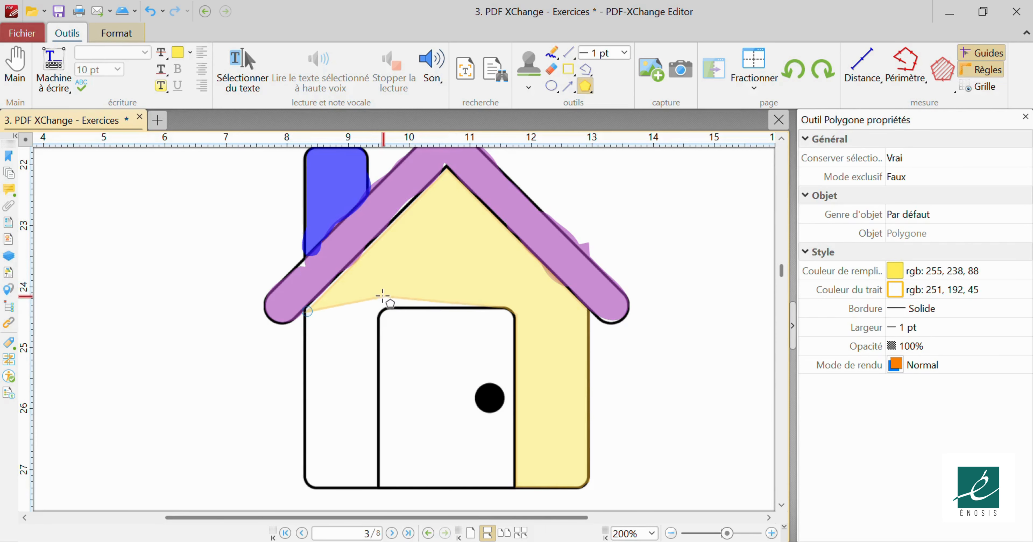
pyautogui.click(384, 309)
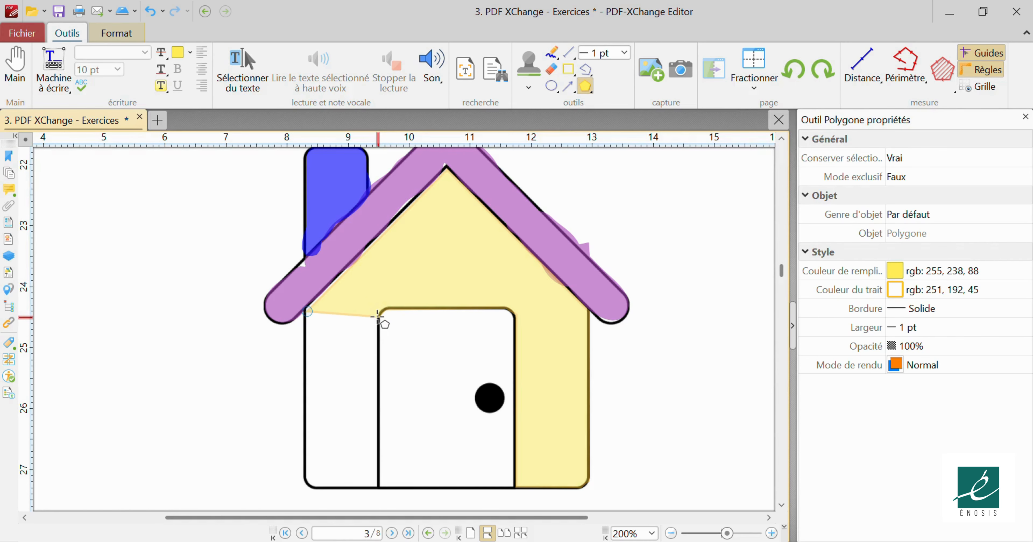
pyautogui.click(377, 488)
pyautogui.click(308, 486)
pyautogui.rightClick(306, 312)
pyautogui.click(339, 342)
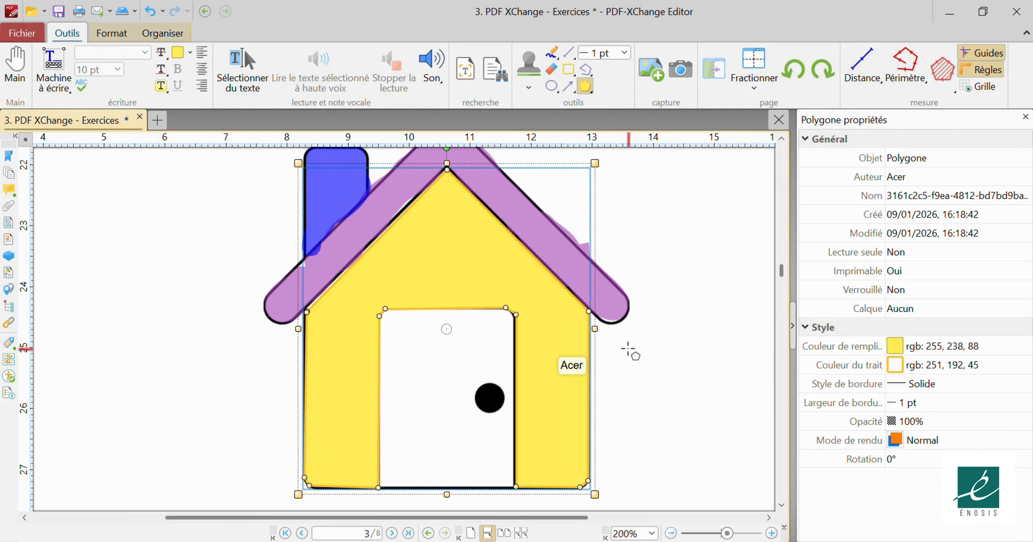
# Set the yellow wall polygon to 60% opacity and cancel the accidentally started polygon.
pyautogui.click(926, 422)
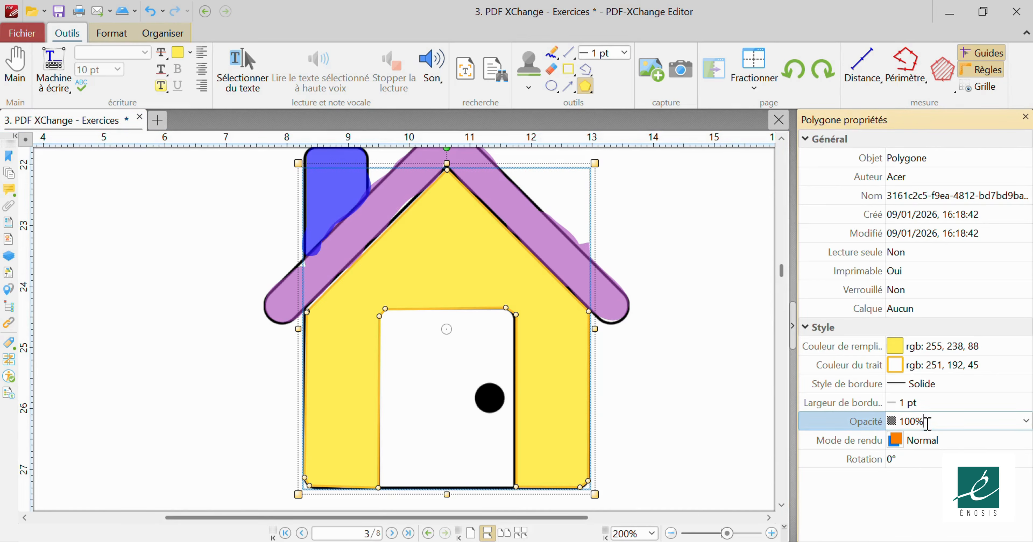
pyautogui.click(1025, 422)
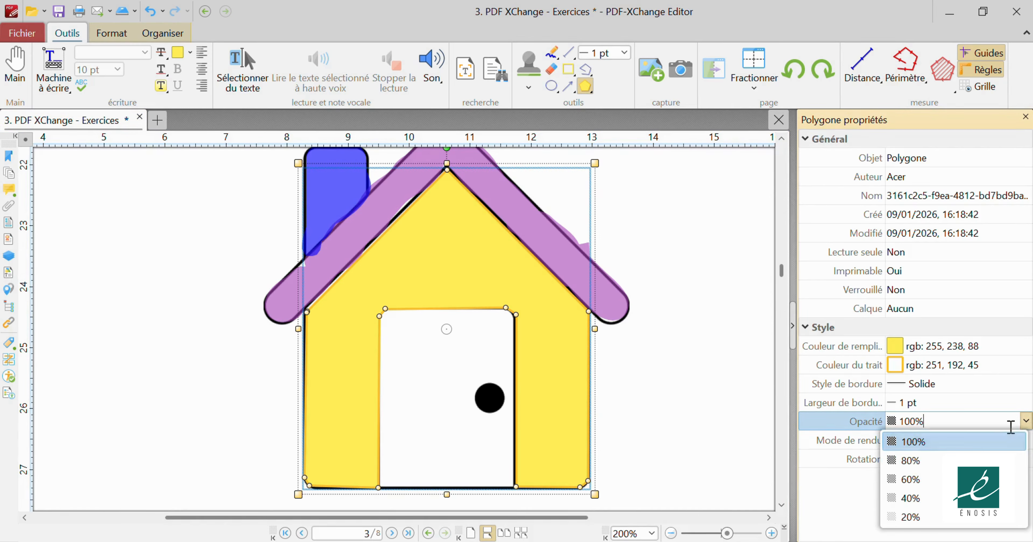
pyautogui.click(938, 478)
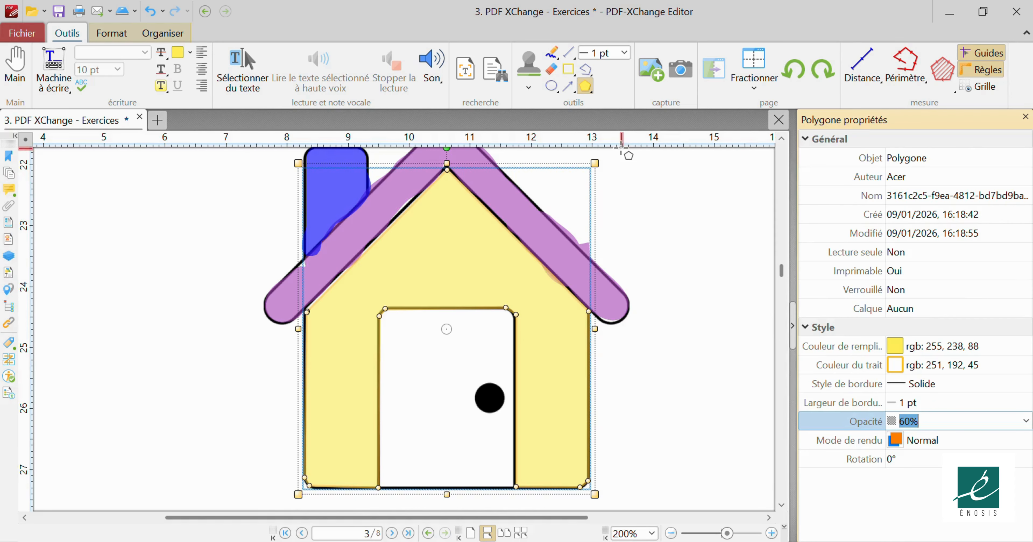
pyautogui.click(626, 189)
pyautogui.rightClick(628, 189)
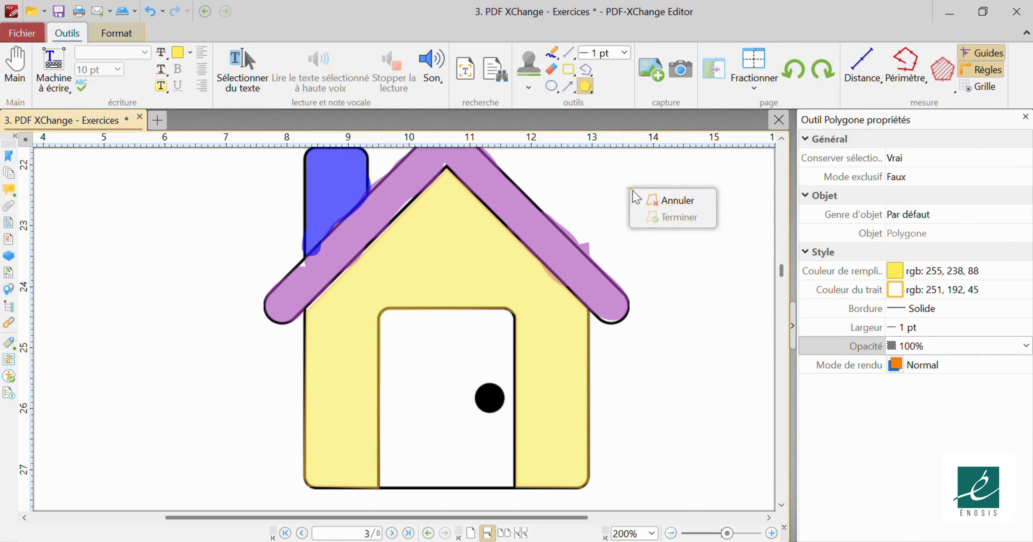
pyautogui.click(674, 200)
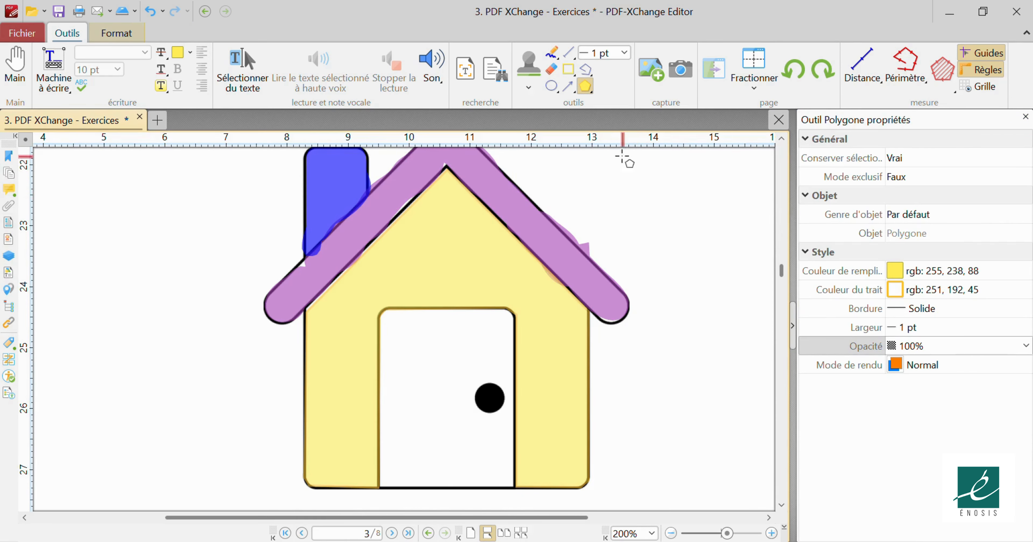
# Choose the Vert polygon style and draw a green polygon on the door's four corners, adjusting the top-left vertex.
pyautogui.click(588, 95)
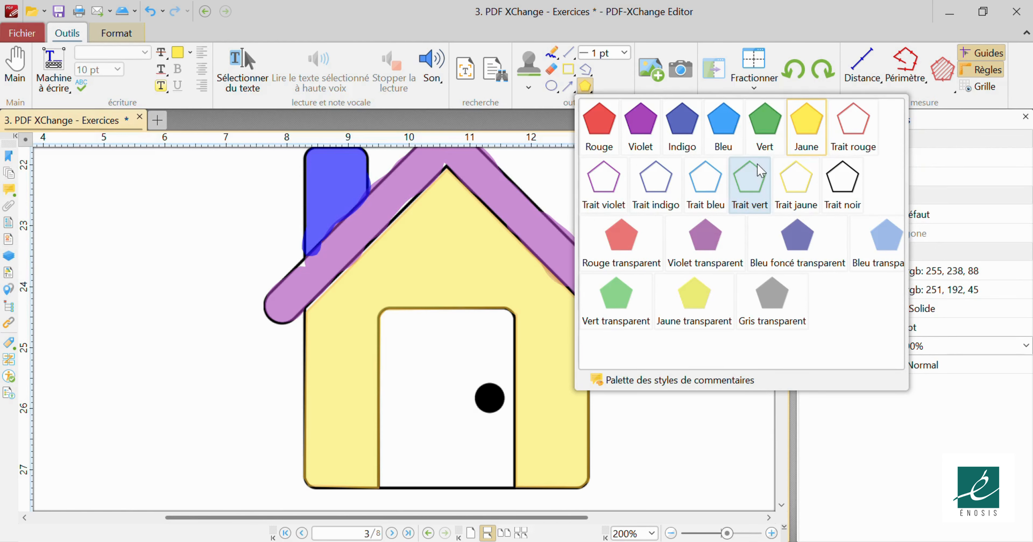
pyautogui.click(765, 145)
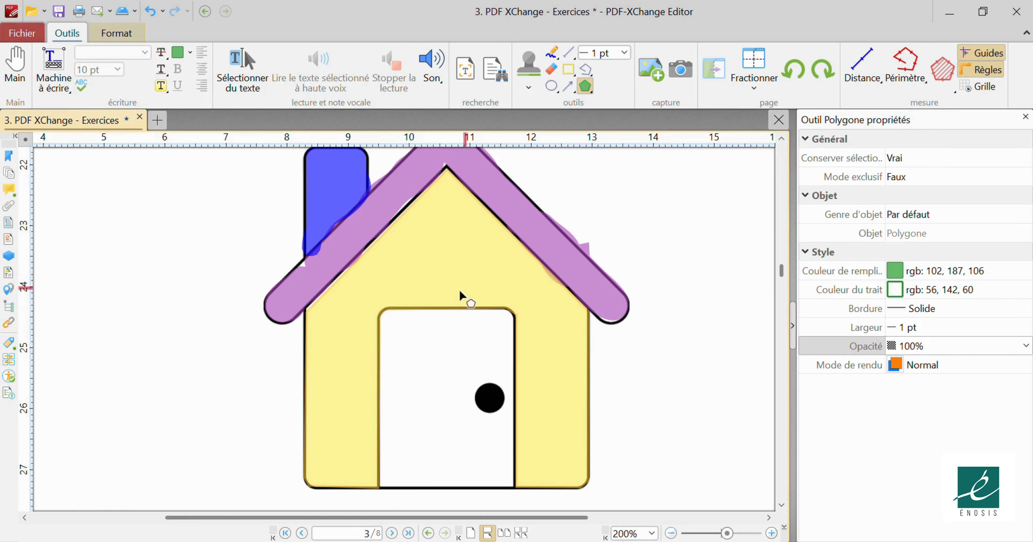
pyautogui.click(390, 312)
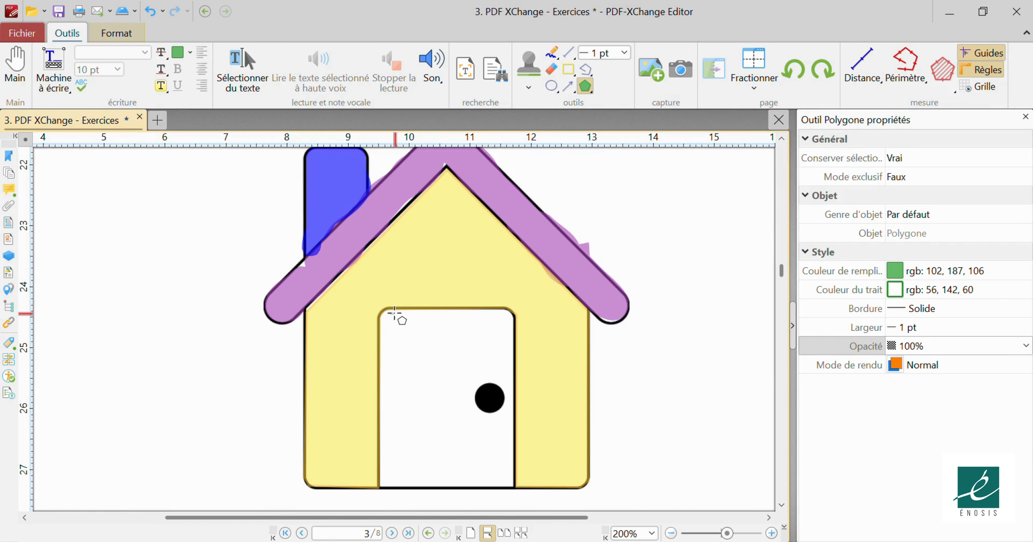
pyautogui.click(508, 310)
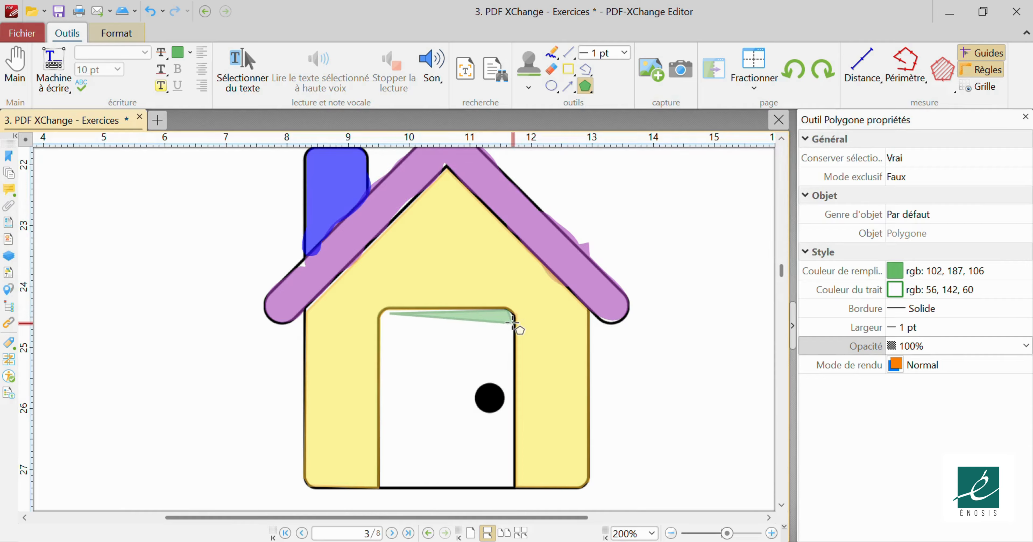
pyautogui.click(517, 485)
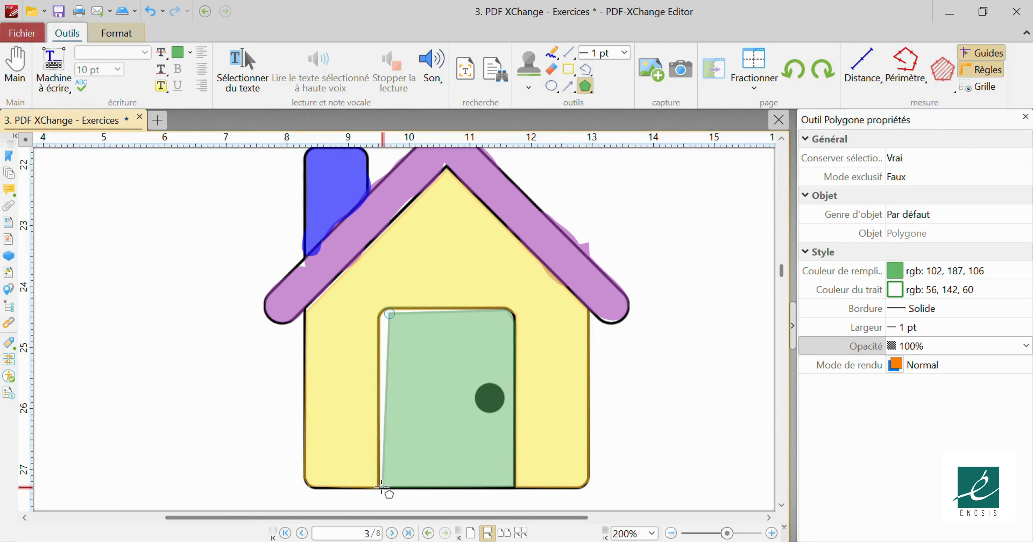
pyautogui.click(380, 485)
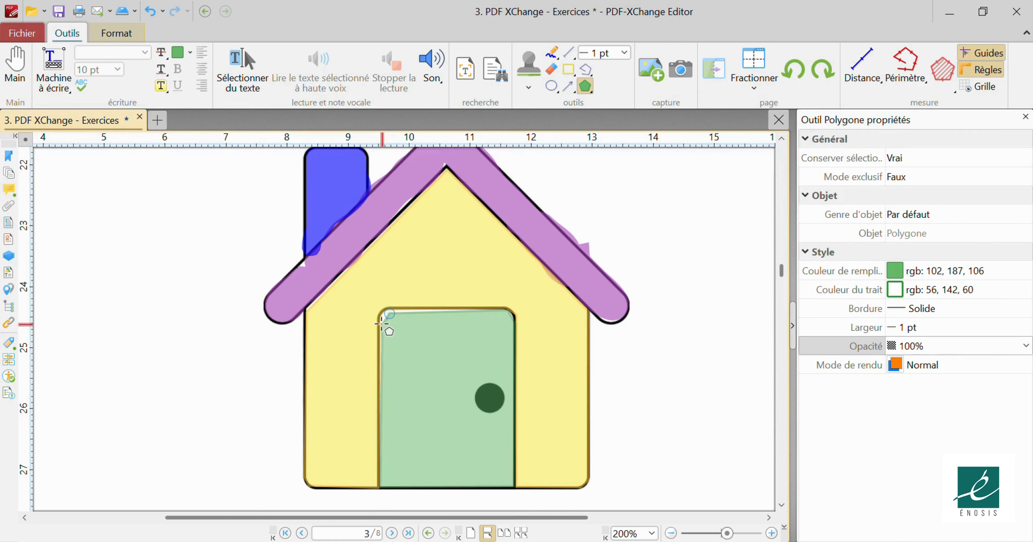
pyautogui.click(380, 314)
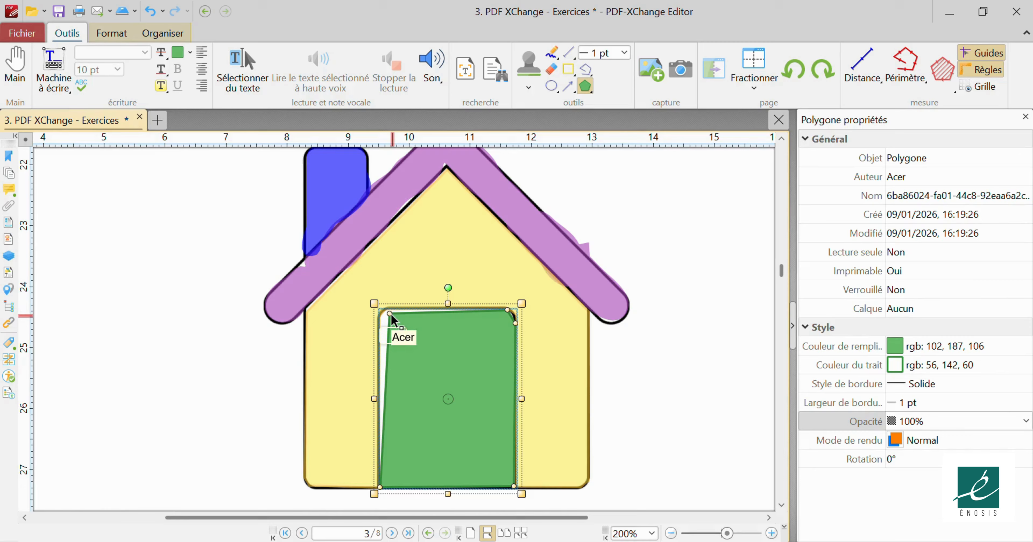
pyautogui.moveTo(388, 312); pyautogui.dragTo(382, 309)
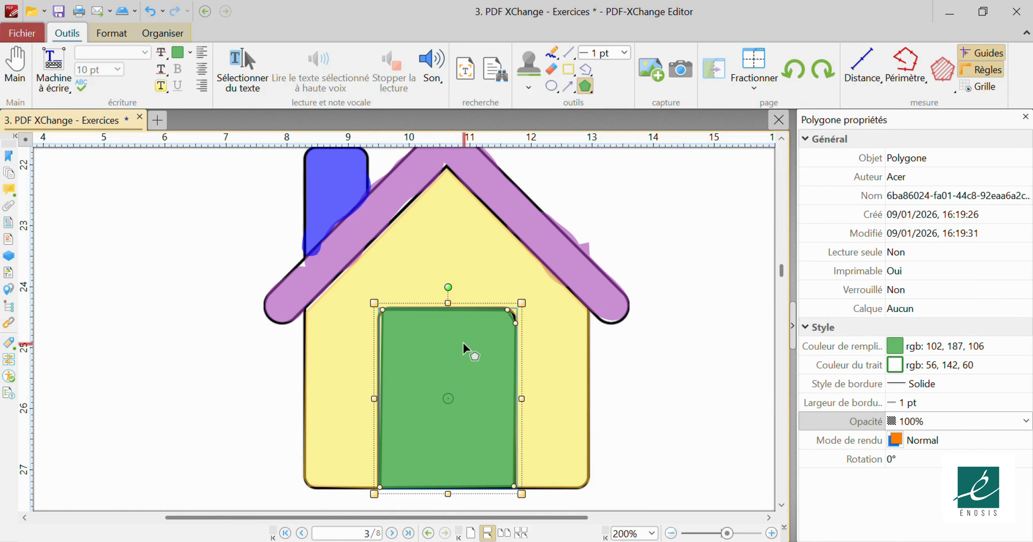
# Select the green door polygon with the Main tool and set its Opacité to 60%.
pyautogui.click(23, 76)
pyautogui.click(485, 385)
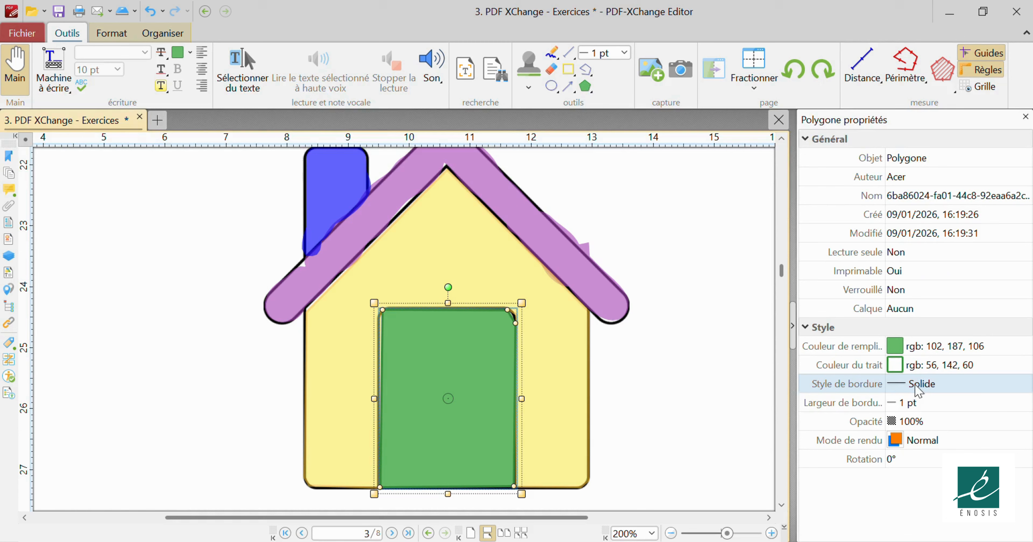
pyautogui.click(935, 423)
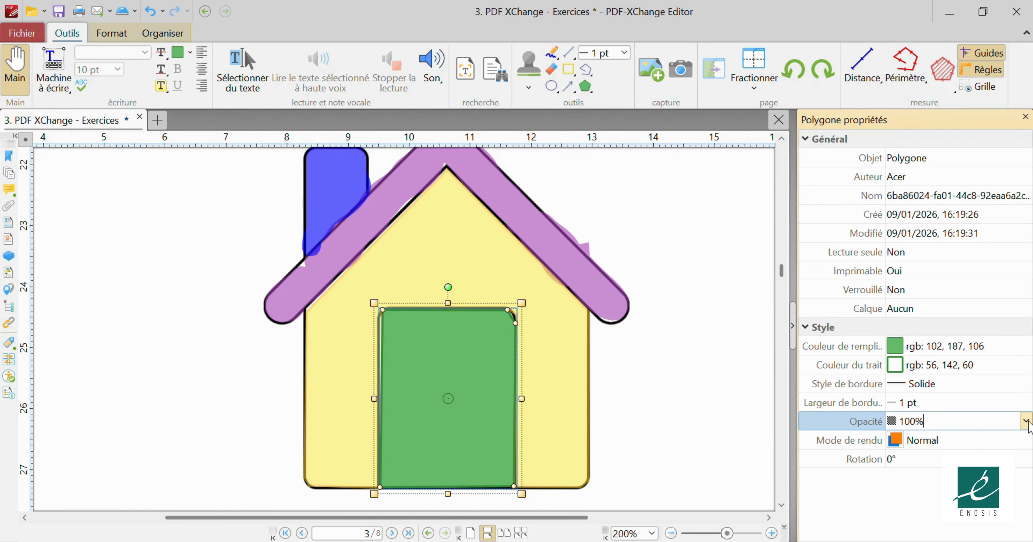
pyautogui.click(1026, 421)
pyautogui.click(918, 478)
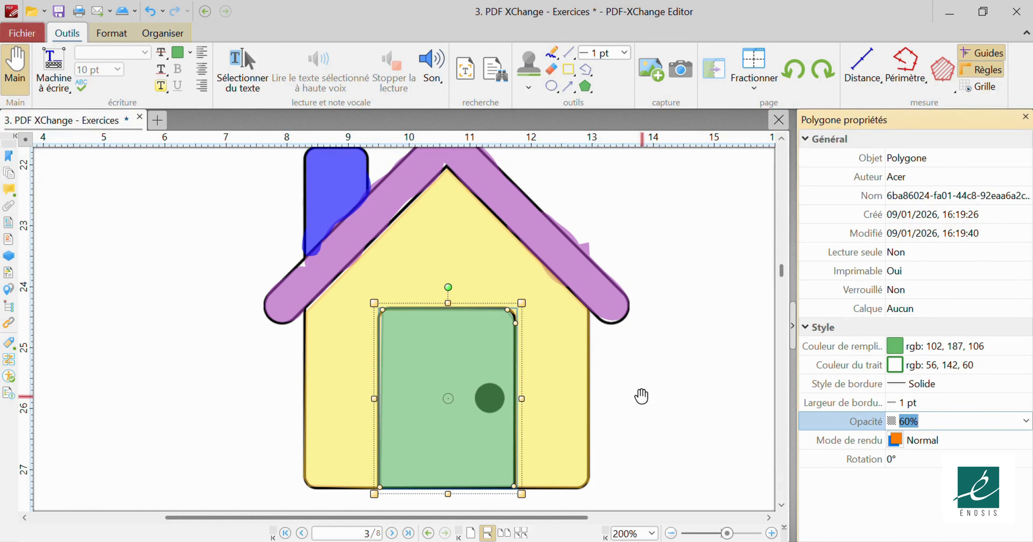
pyautogui.click(656, 383)
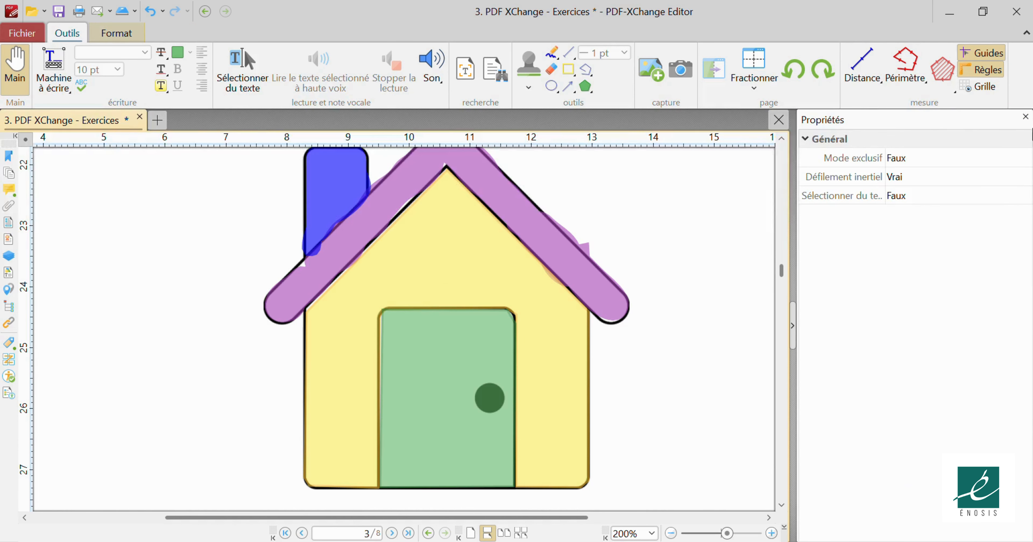
# Close the Properties pane and zoom out to 150%, framing the coloured house beneath its exercise text.
pyautogui.click(1025, 117)
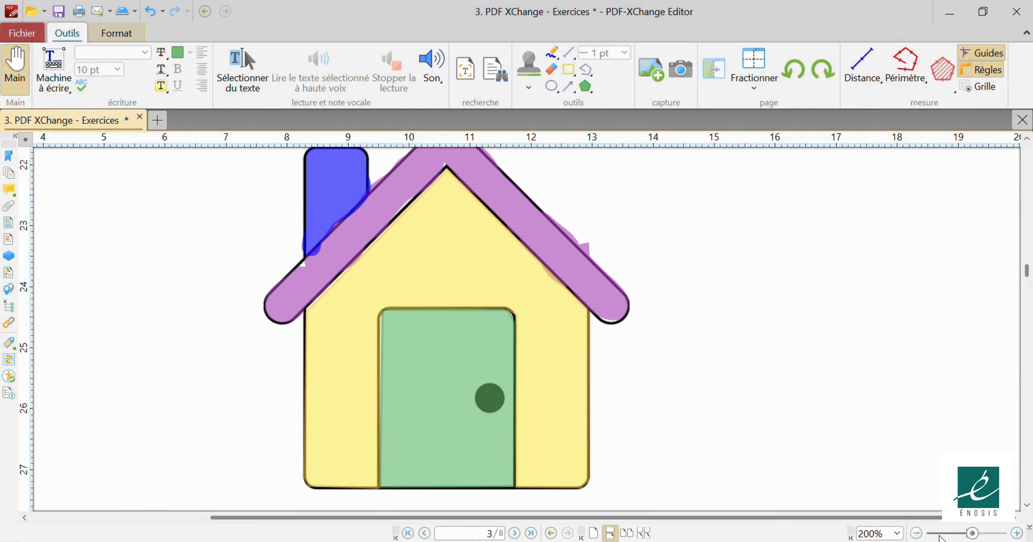
pyautogui.click(916, 534)
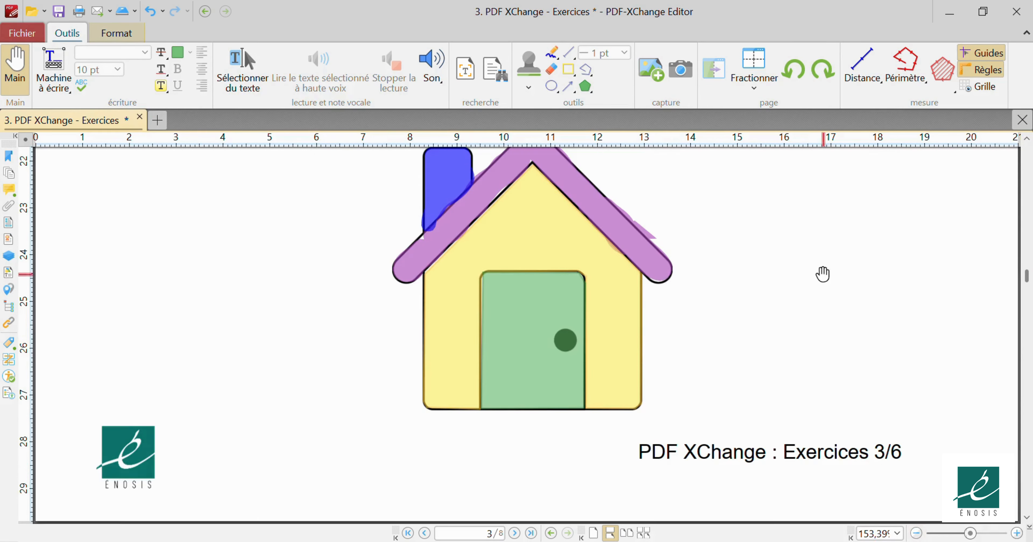
pyautogui.moveTo(824, 272); pyautogui.dragTo(796, 355)
pyautogui.click(916, 534)
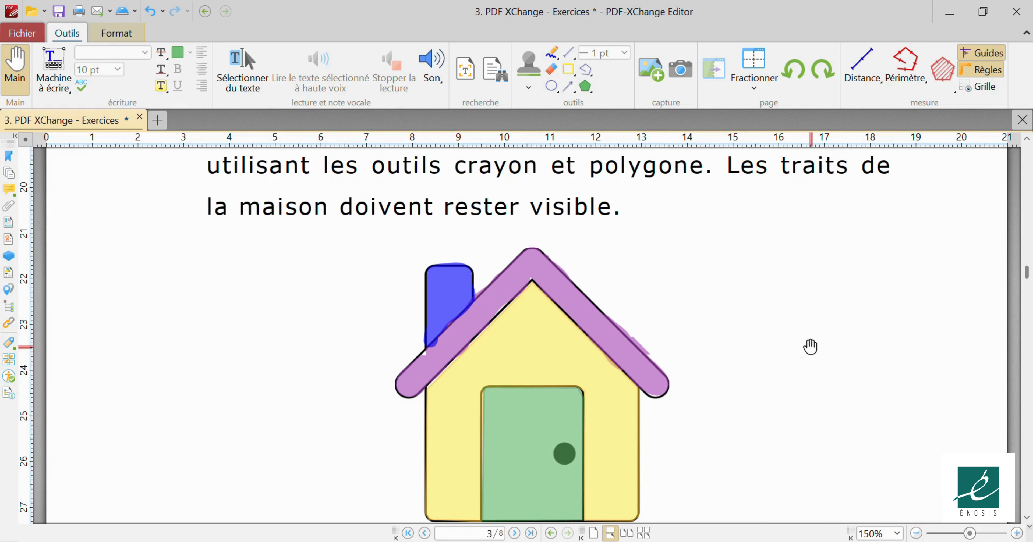